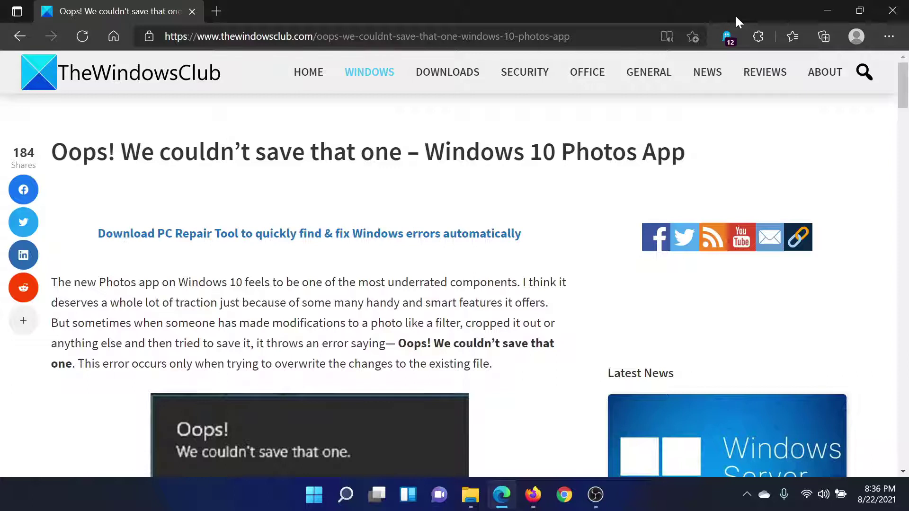
# - Scroll the TheWindowsClub article down to its fixes list and the Change Folder Permissions section
pyautogui.scroll(-5, 377, 244)
pyautogui.scroll(-2, 377, 244)
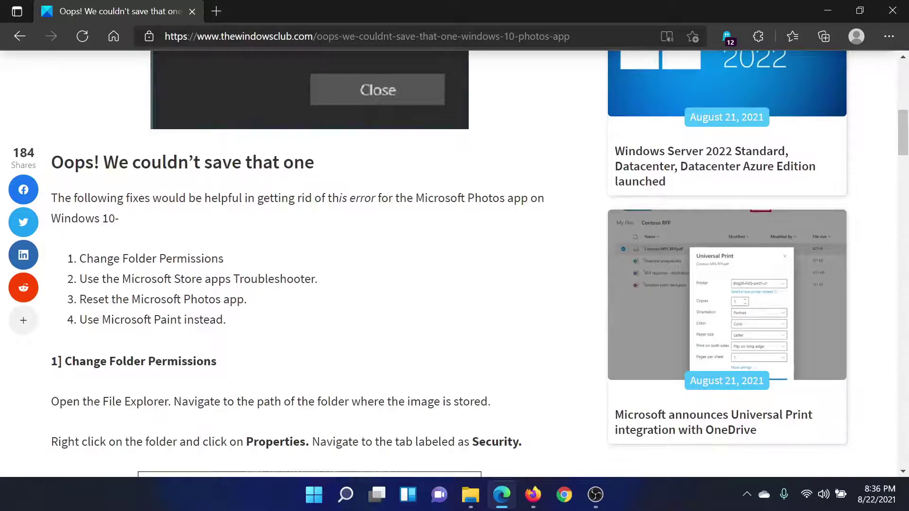
# - From the desktop, open the Advanced Security Settings for Karan.jpg
pyautogui.press('super+d')
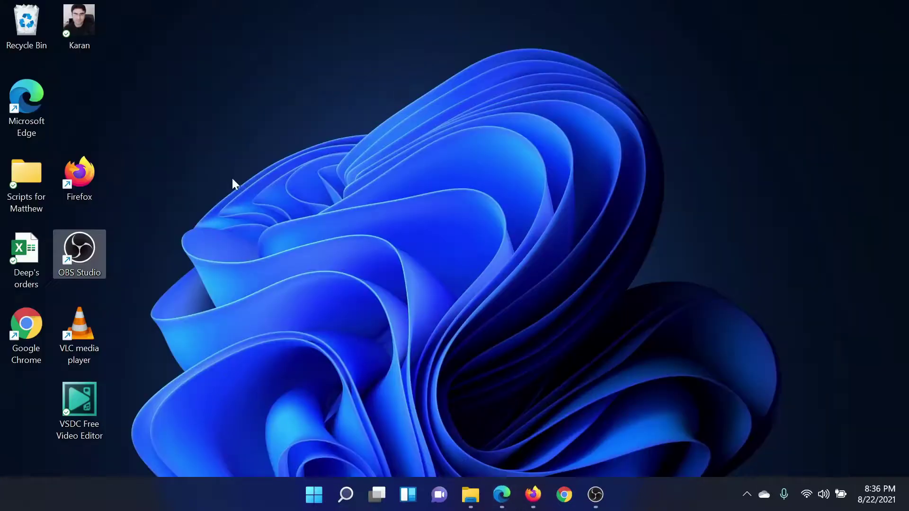
pyautogui.rightClick(83, 16)
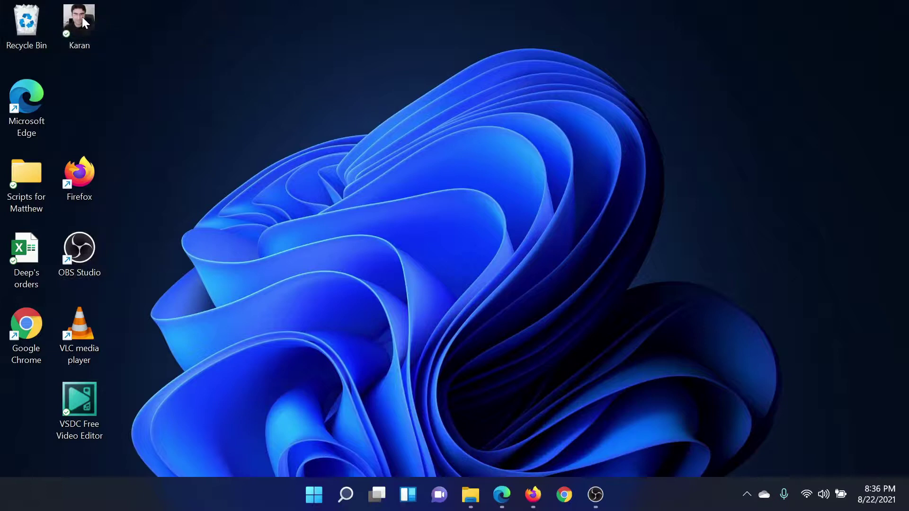
pyautogui.click(166, 364)
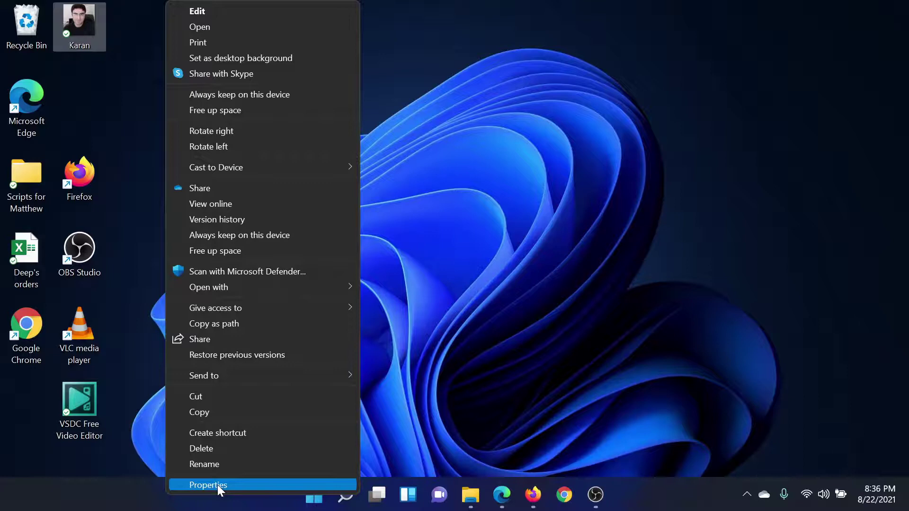
pyautogui.click(217, 485)
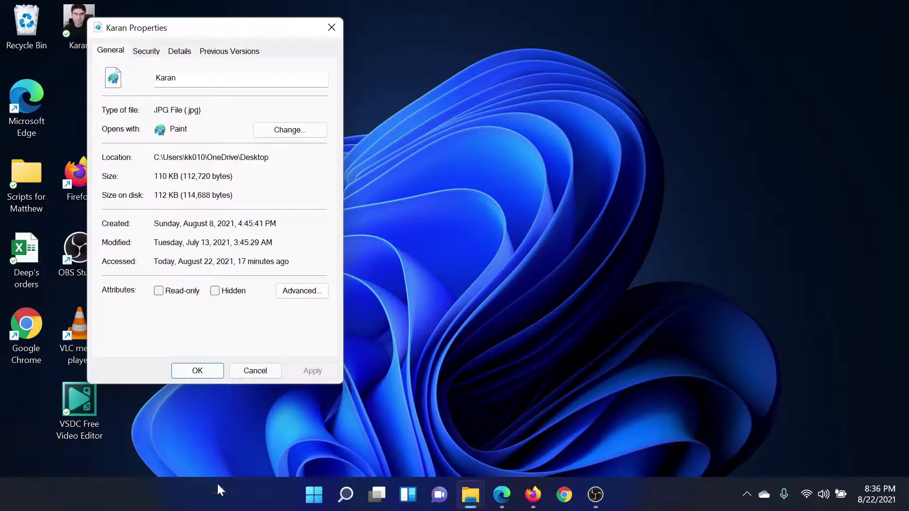
pyautogui.click(147, 50)
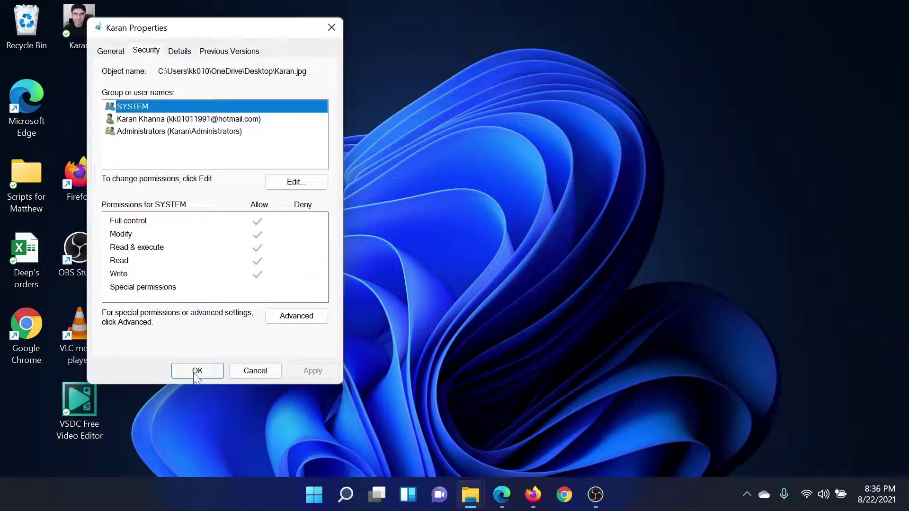
pyautogui.click(296, 316)
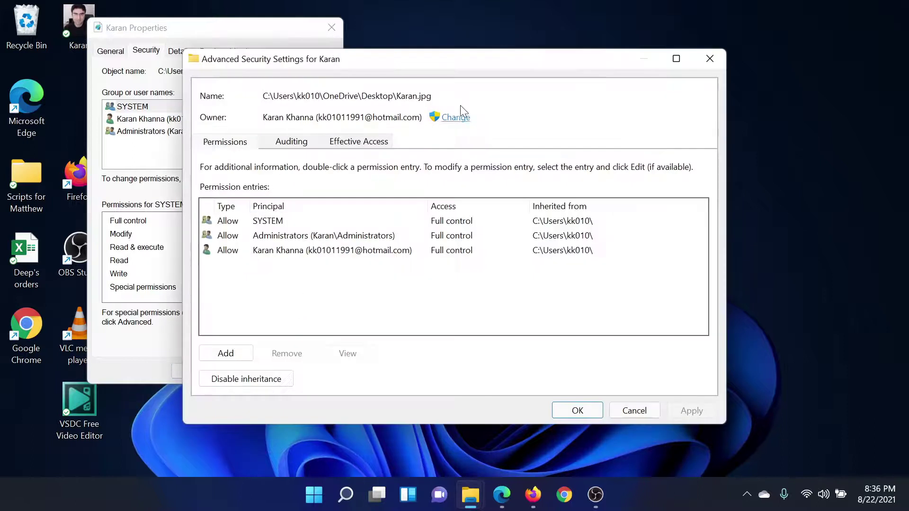
# - List all users and groups for the owner change and select your own account
pyautogui.click(461, 118)
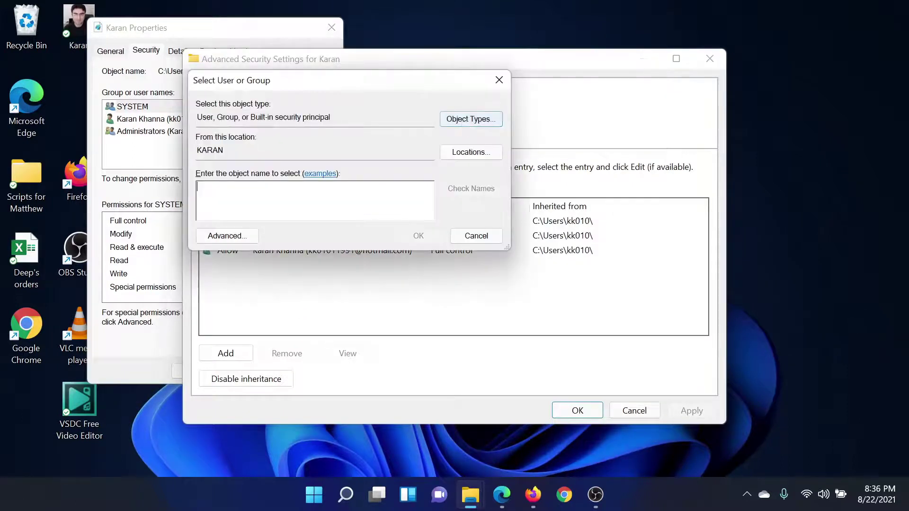
pyautogui.click(232, 236)
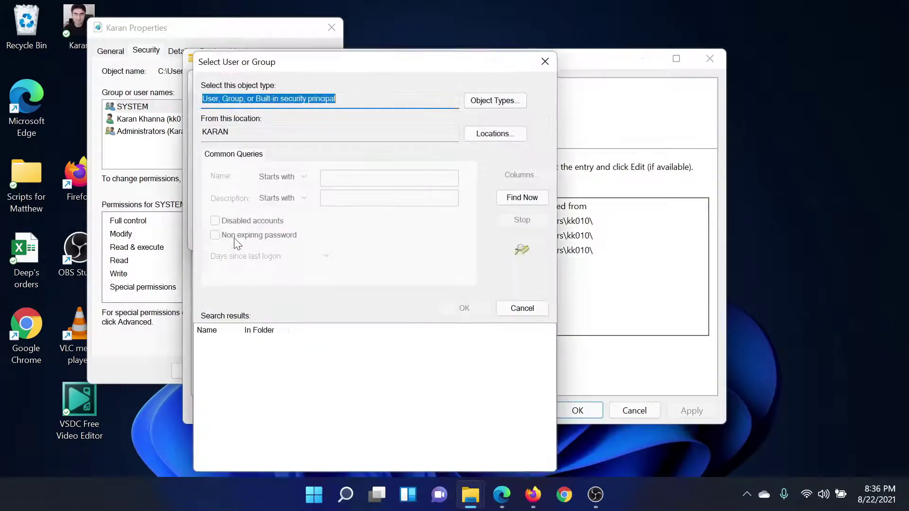
pyautogui.click(531, 200)
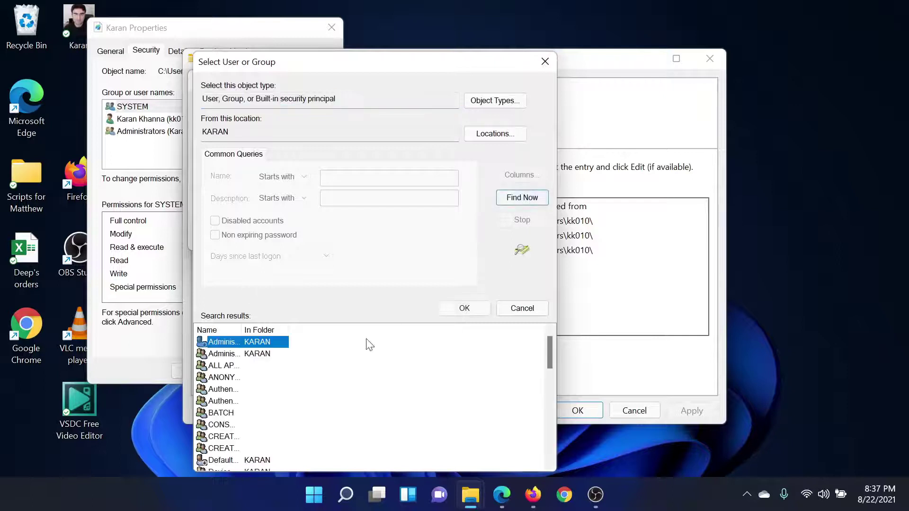
pyautogui.moveTo(242, 329); pyautogui.dragTo(336, 331)
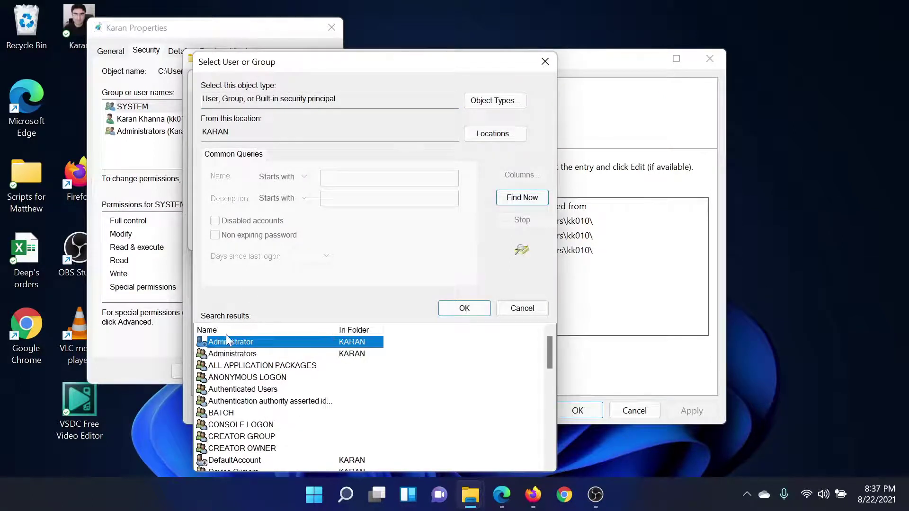
pyautogui.scroll(-6, 296, 390)
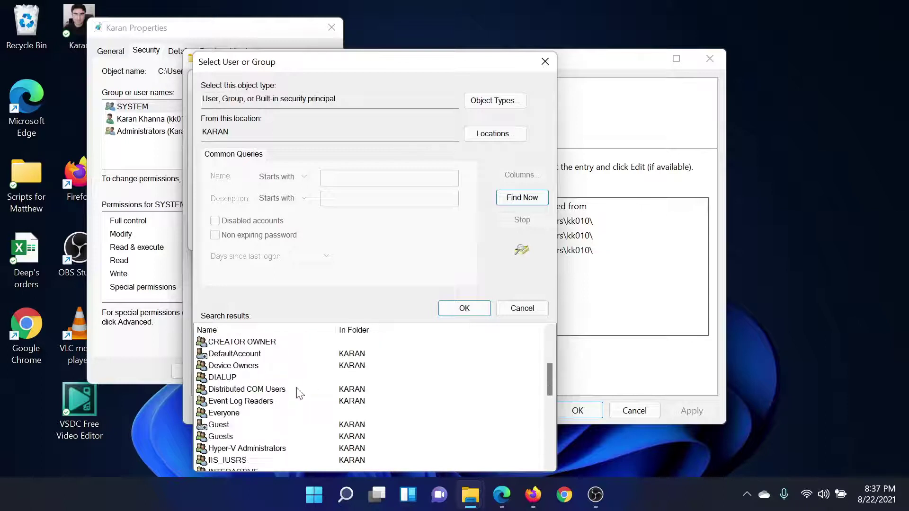
pyautogui.scroll(-2, 298, 393)
pyautogui.scroll(3, 298, 393)
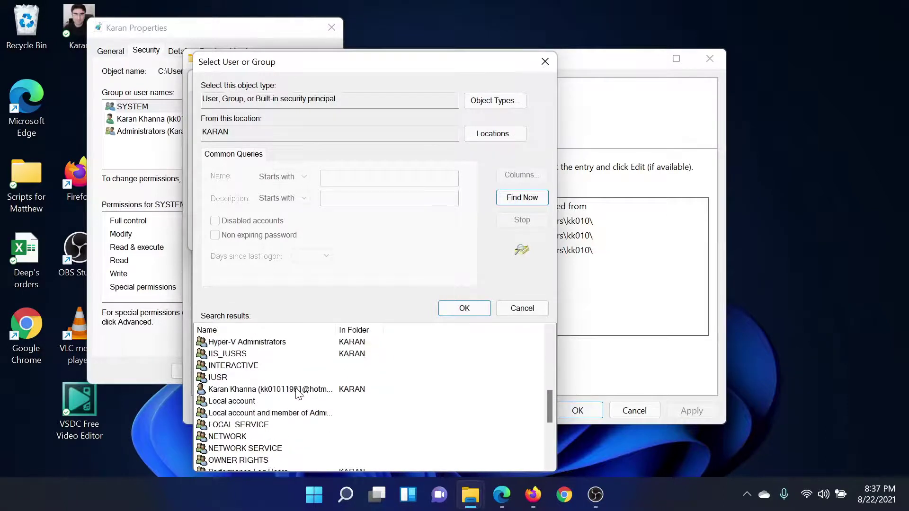
pyautogui.scroll(-1, 299, 393)
pyautogui.scroll(-2, 298, 393)
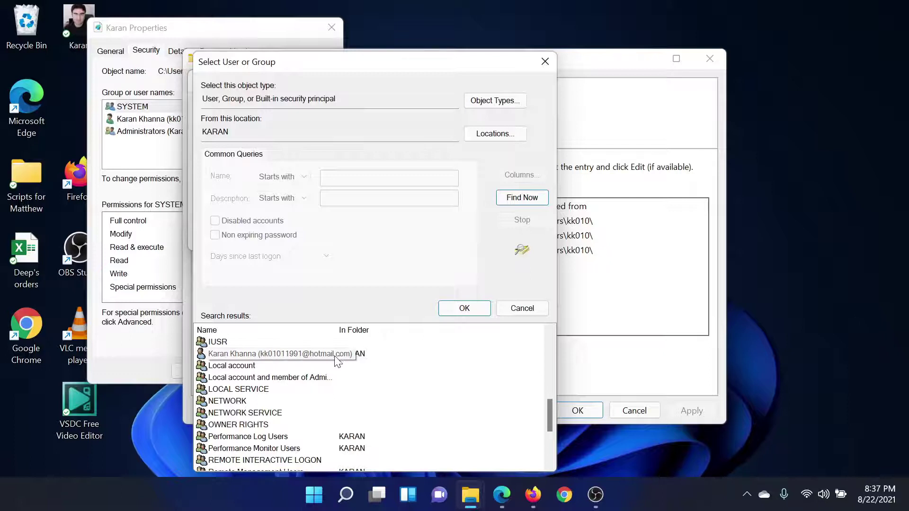
pyautogui.click(304, 356)
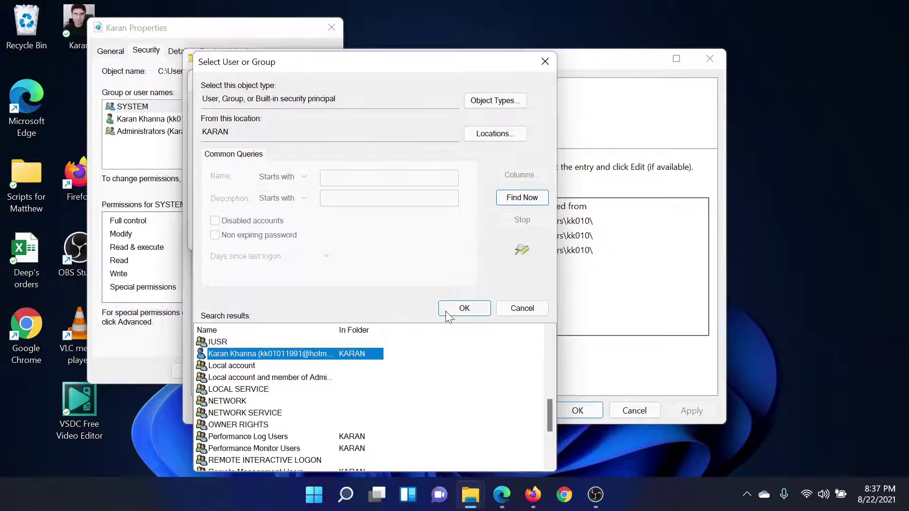
# - Confirm your account as Karan.jpg's owner, apply it, close Properties and return to Edge
pyautogui.click(461, 308)
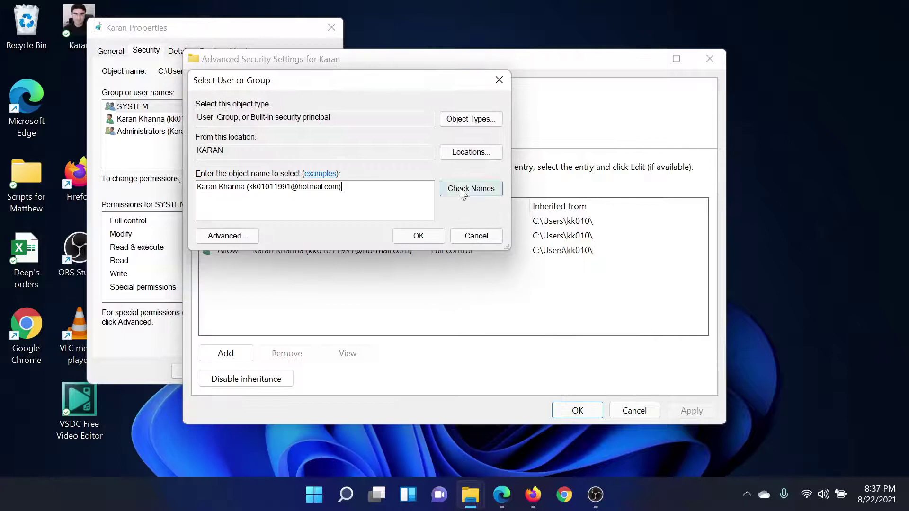
pyautogui.click(419, 236)
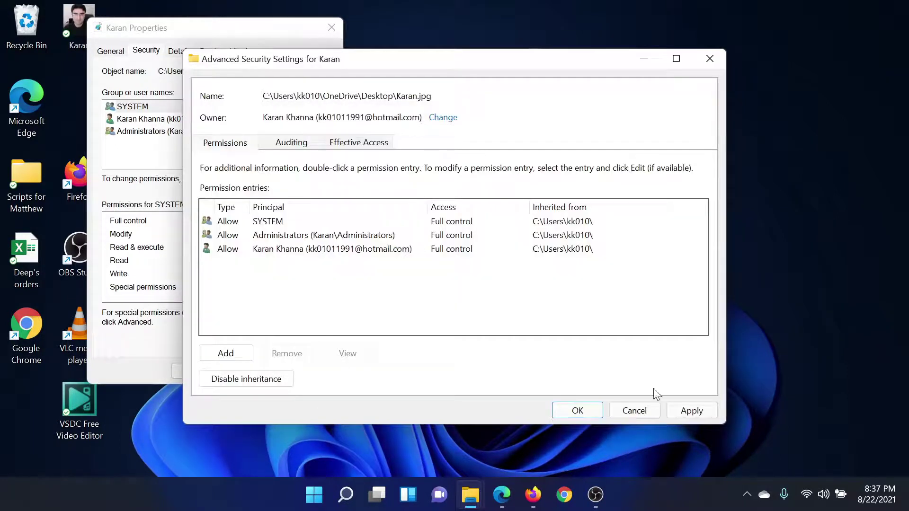
pyautogui.click(692, 410)
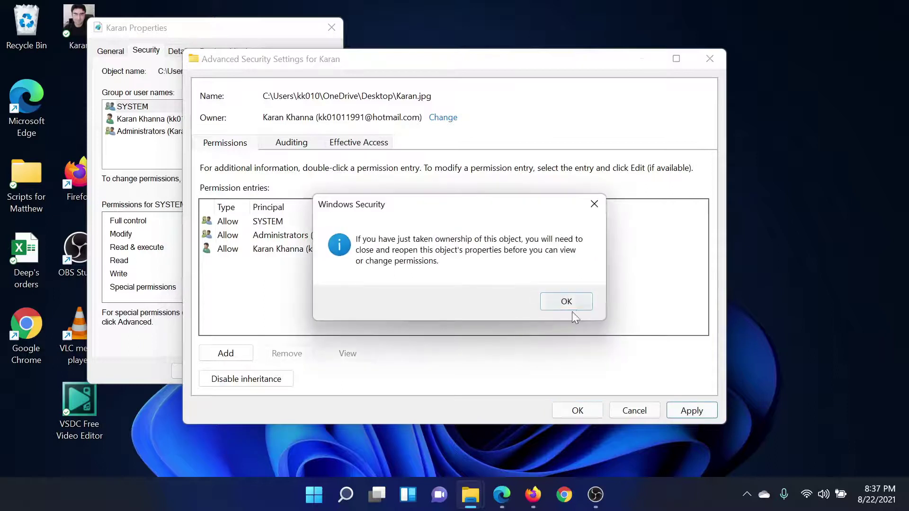
pyautogui.click(566, 301)
pyautogui.click(577, 410)
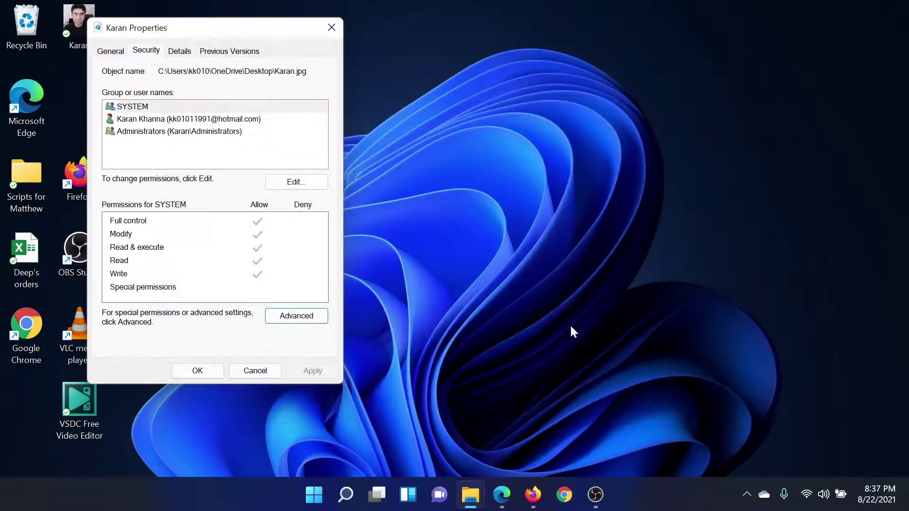
pyautogui.click(332, 27)
pyautogui.click(502, 494)
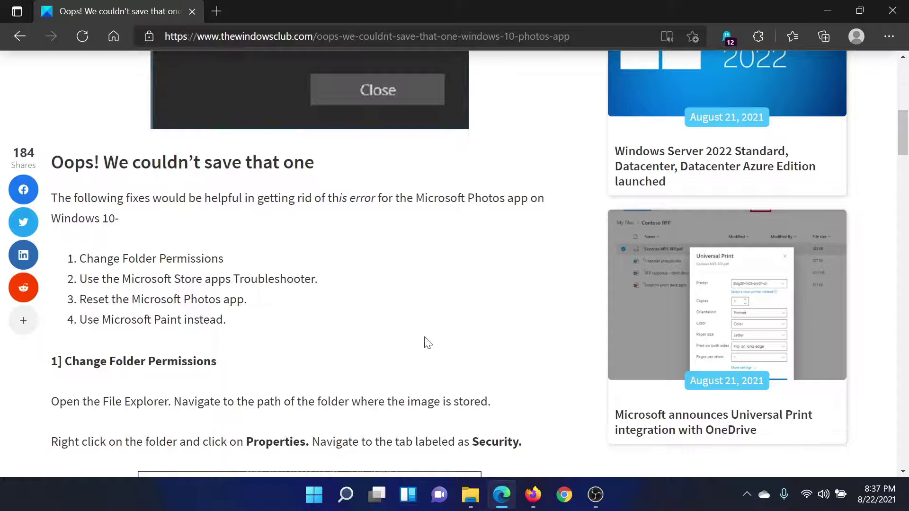
# - Open Settings' Other troubleshooters down to Windows Store Apps, then switch back to Edge
pyautogui.rightClick(313, 505)
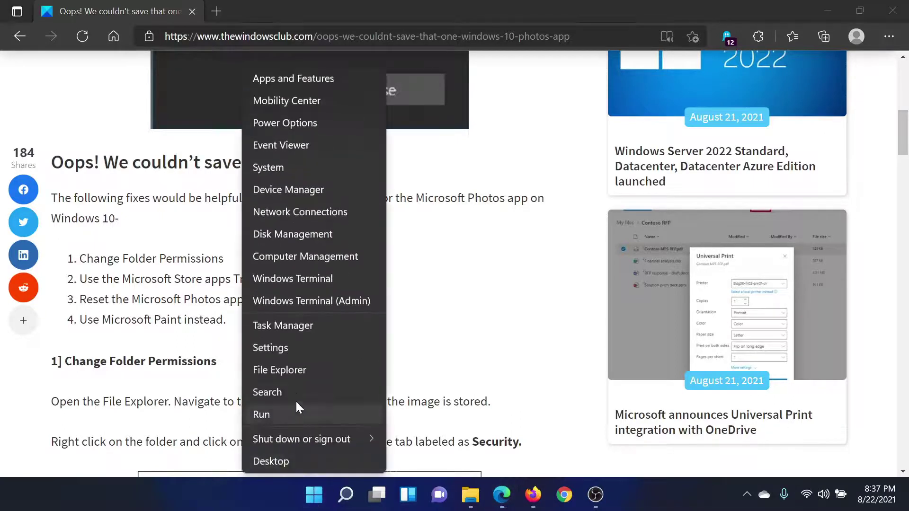
pyautogui.click(309, 348)
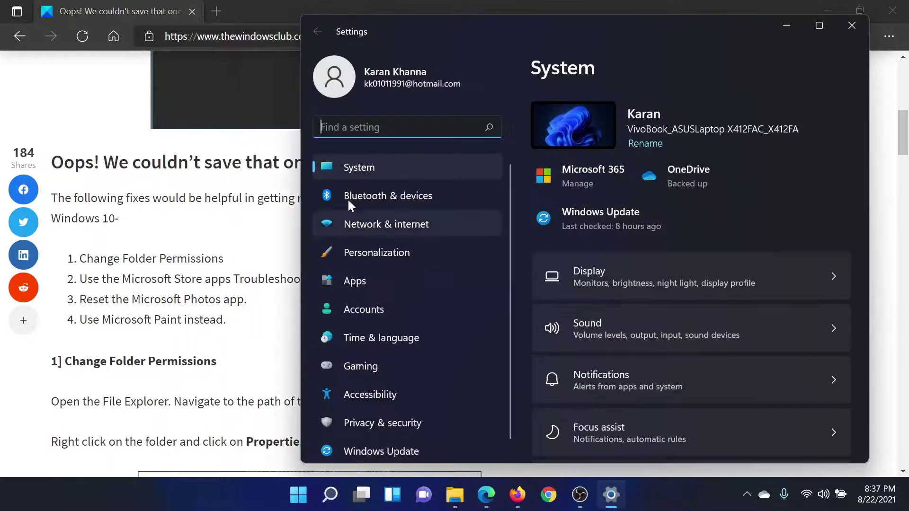
pyautogui.scroll(-8, 675, 339)
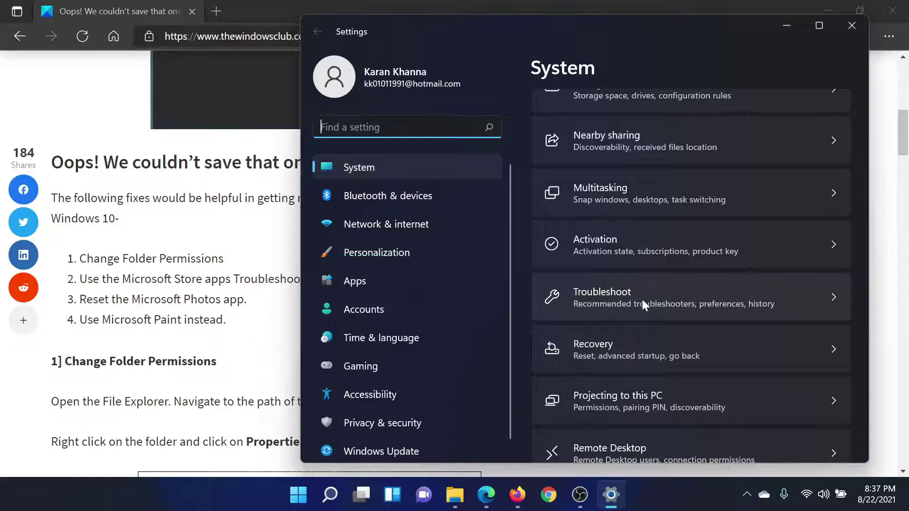
pyautogui.click(642, 299)
pyautogui.click(614, 379)
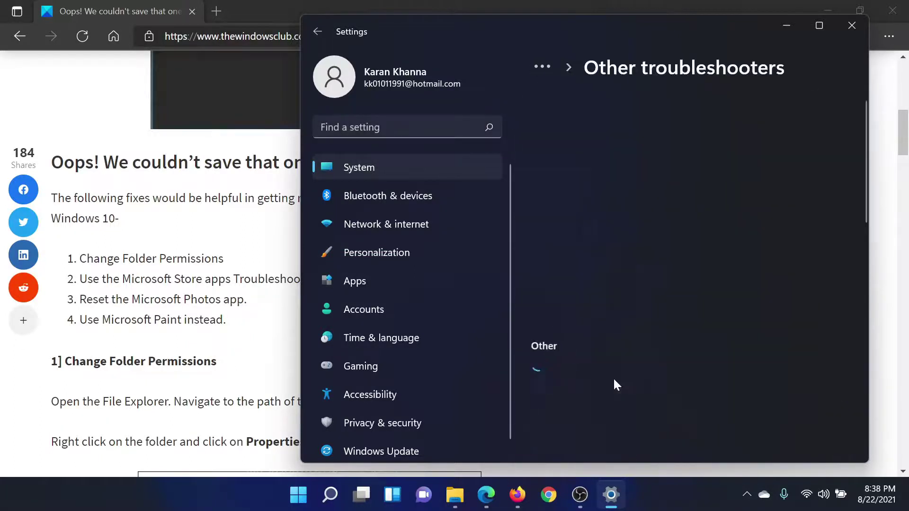
pyautogui.scroll(-10, 620, 329)
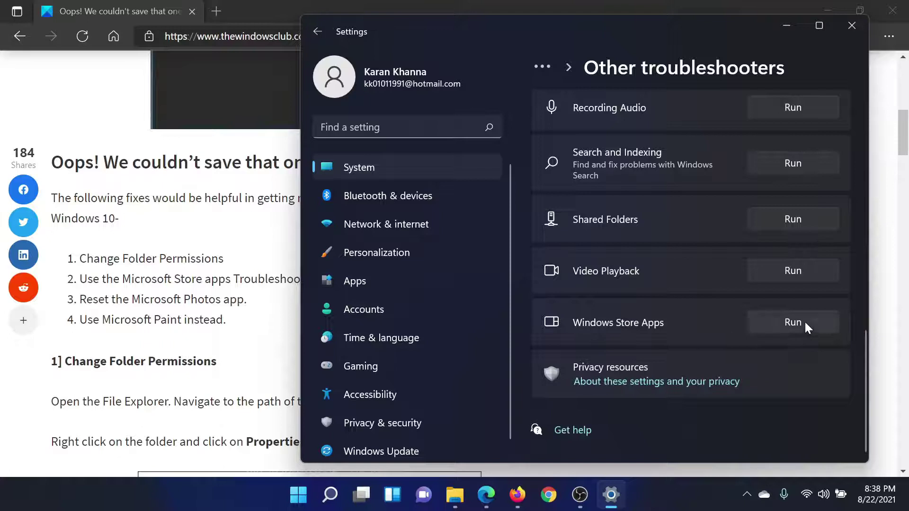
pyautogui.hotkey('alt', 'Tab')
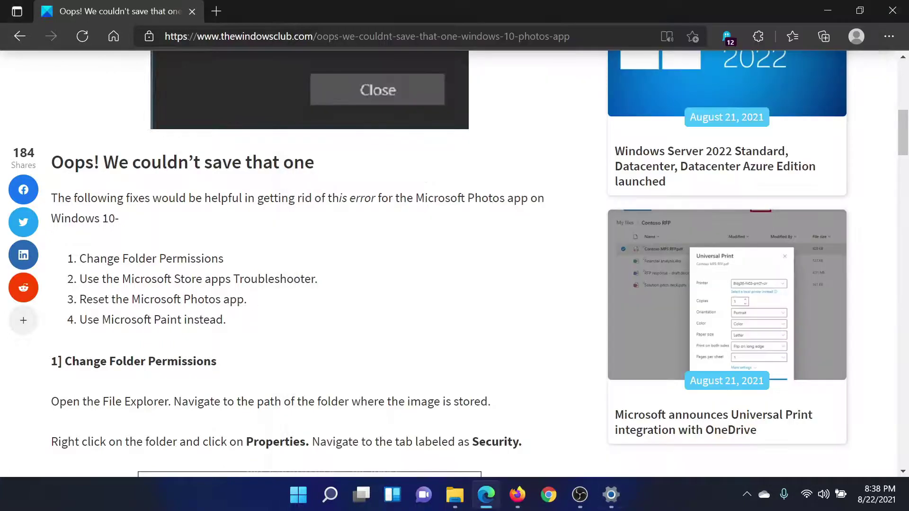
# - Show Microsoft Photos' advanced options in Apps & features down to Reset, then return to Edge
pyautogui.click(617, 509)
pyautogui.click(360, 281)
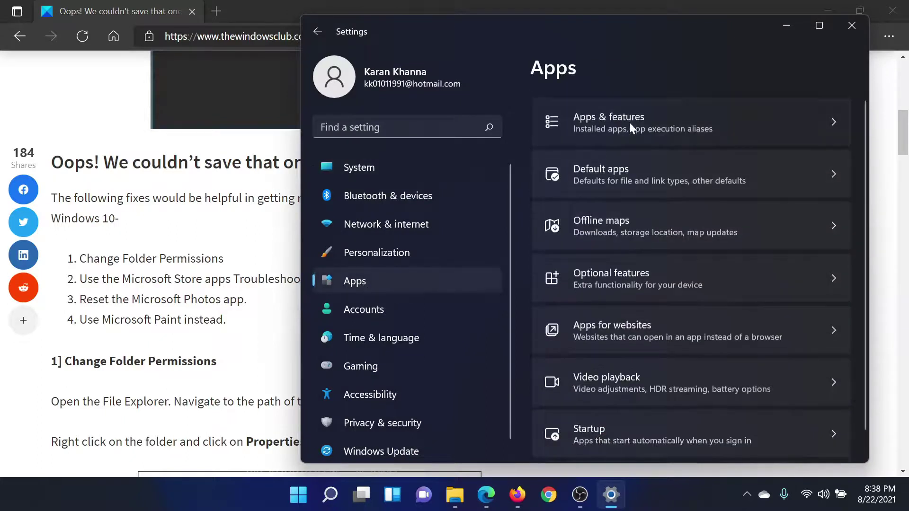
pyautogui.click(629, 122)
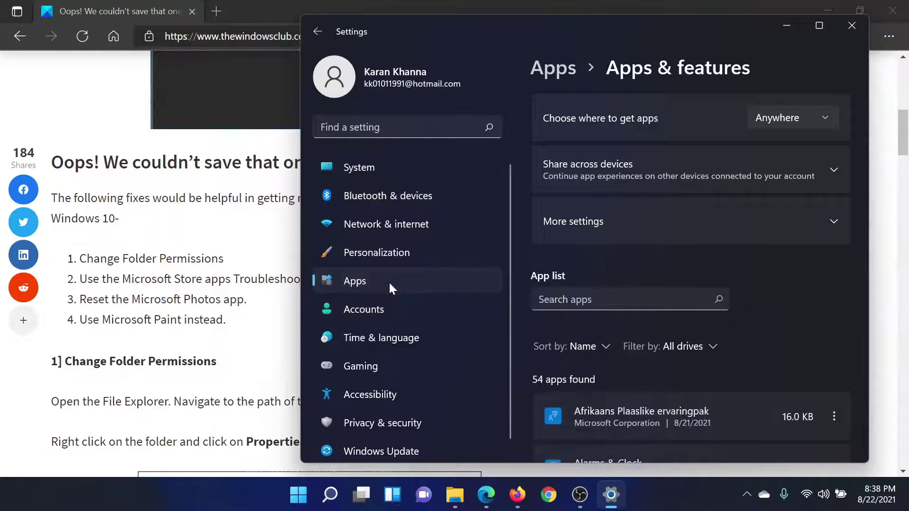
pyautogui.scroll(-15, 654, 284)
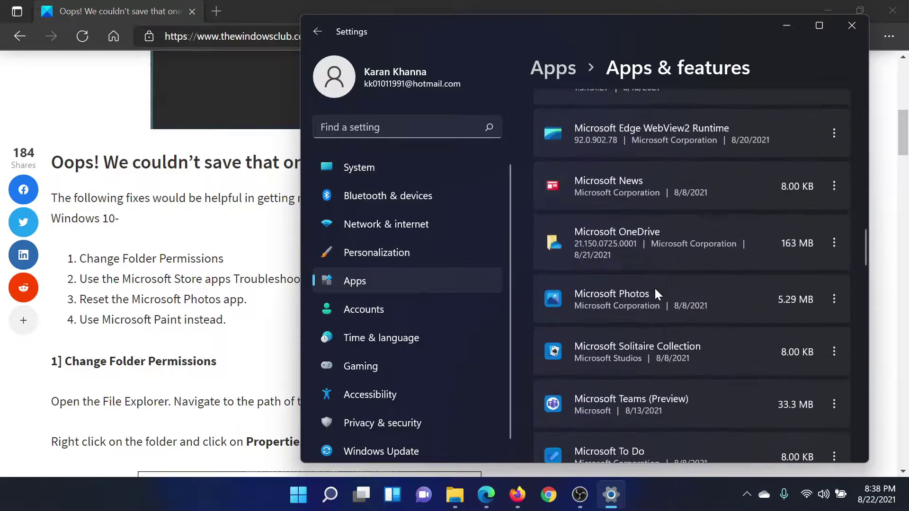
pyautogui.scroll(-1, 654, 287)
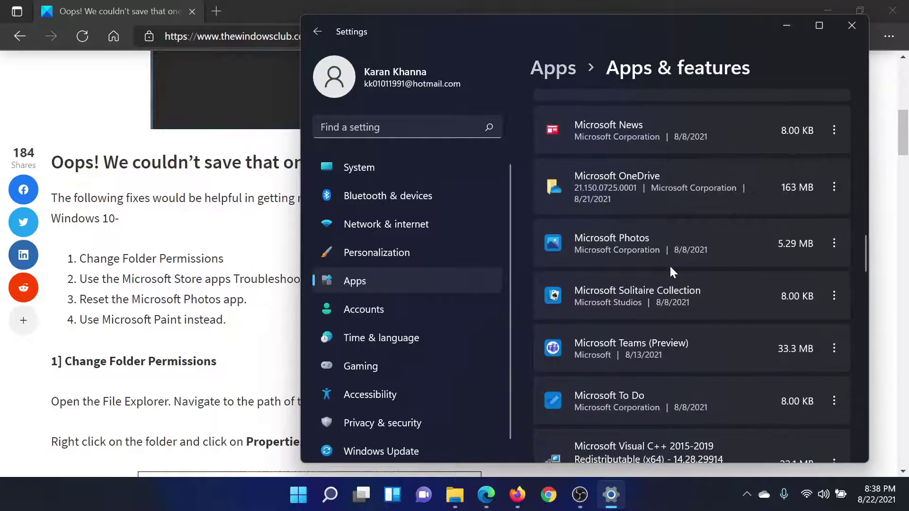
pyautogui.click(833, 244)
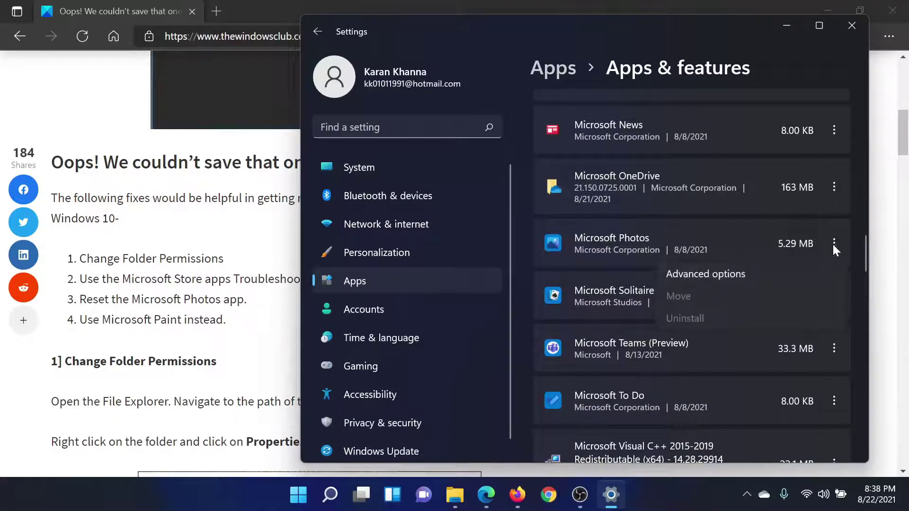
pyautogui.click(726, 274)
pyautogui.scroll(-10, 599, 303)
pyautogui.scroll(-2, 604, 317)
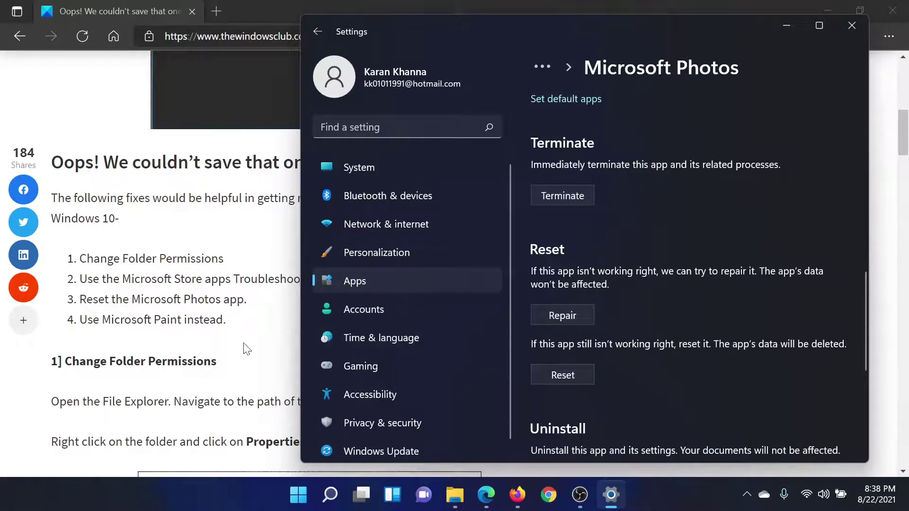
pyautogui.click(218, 313)
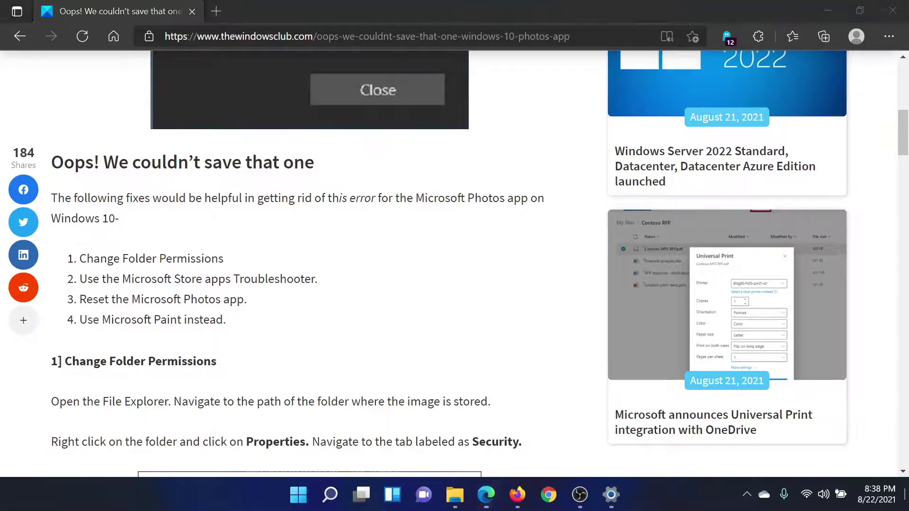
# - Set Paint to always open .jpg files, view Karan.jpg in it, then close Paint
pyautogui.click(905, 494)
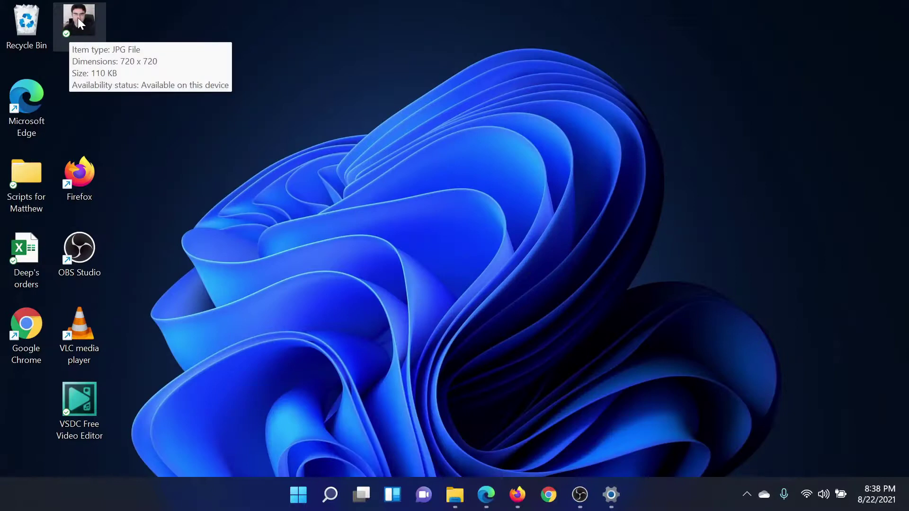
pyautogui.rightClick(78, 18)
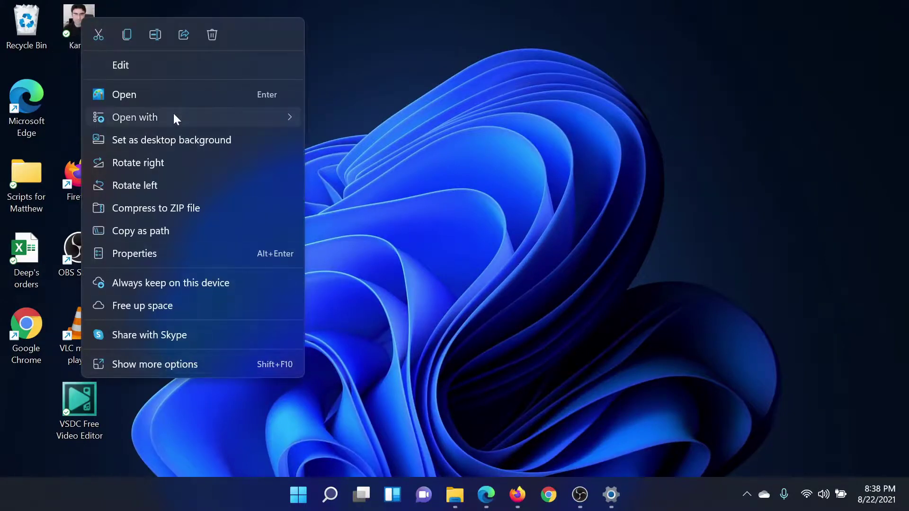
pyautogui.moveTo(174, 114)
pyautogui.click(376, 232)
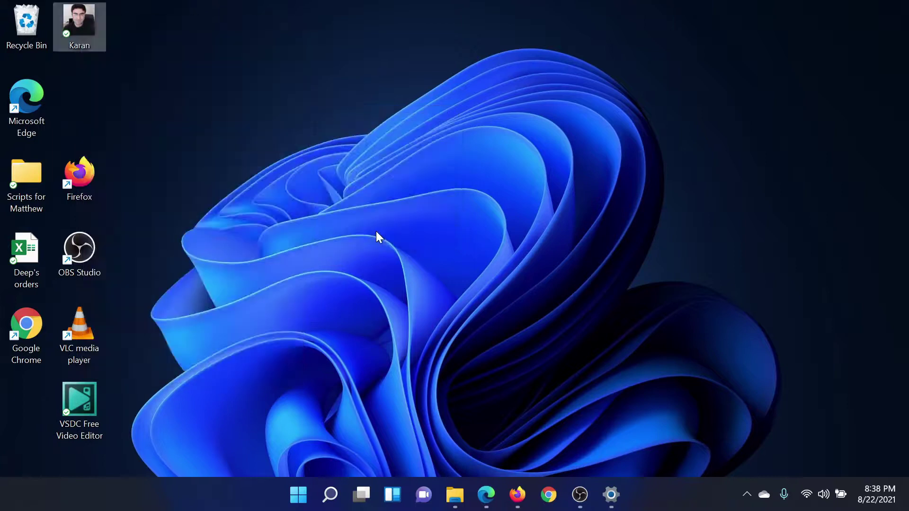
pyautogui.click(338, 431)
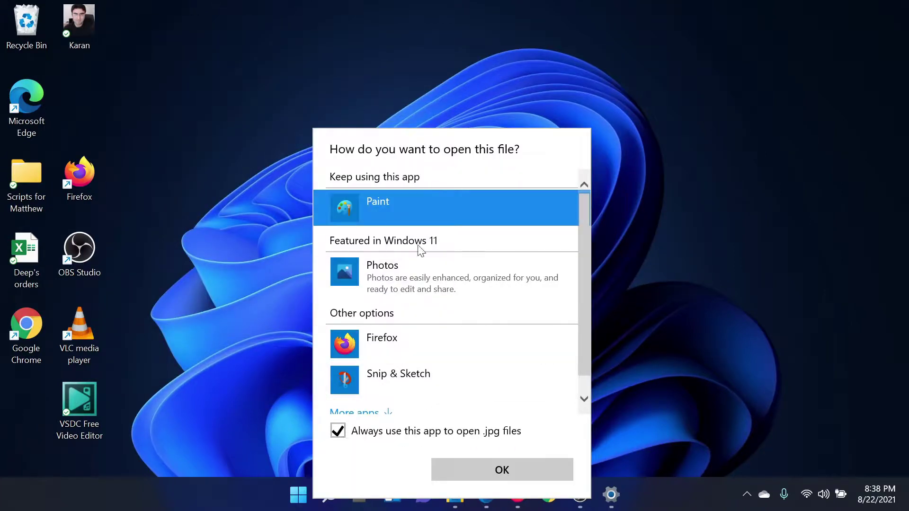
pyautogui.click(509, 473)
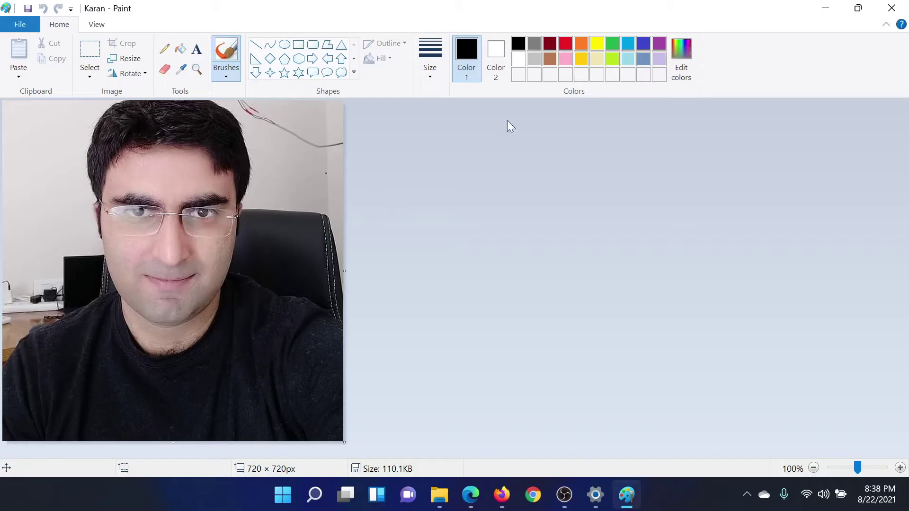
pyautogui.click(891, 8)
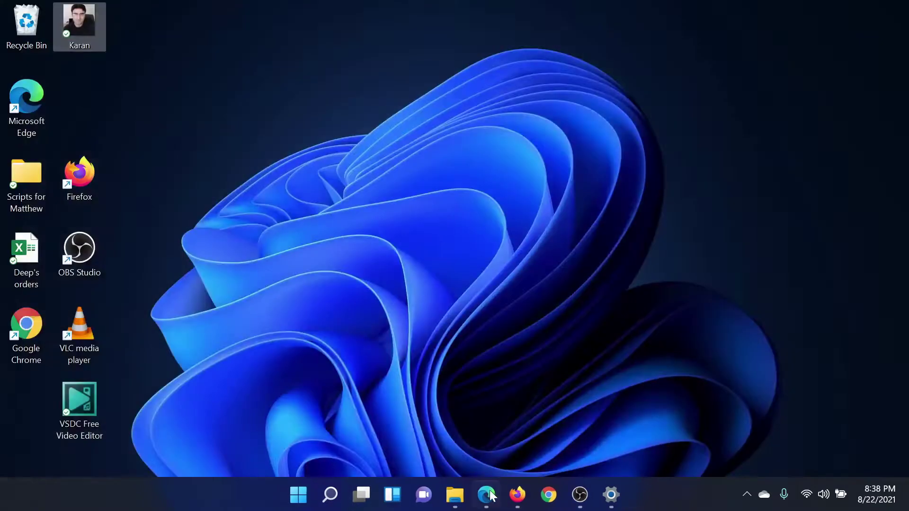
# - Restore the Edge window showing the Photos save-error article
pyautogui.click(486, 494)
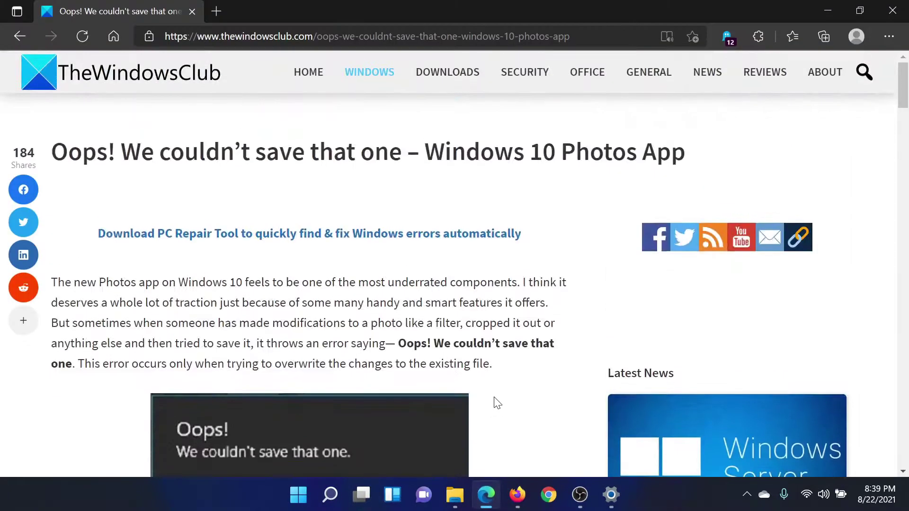